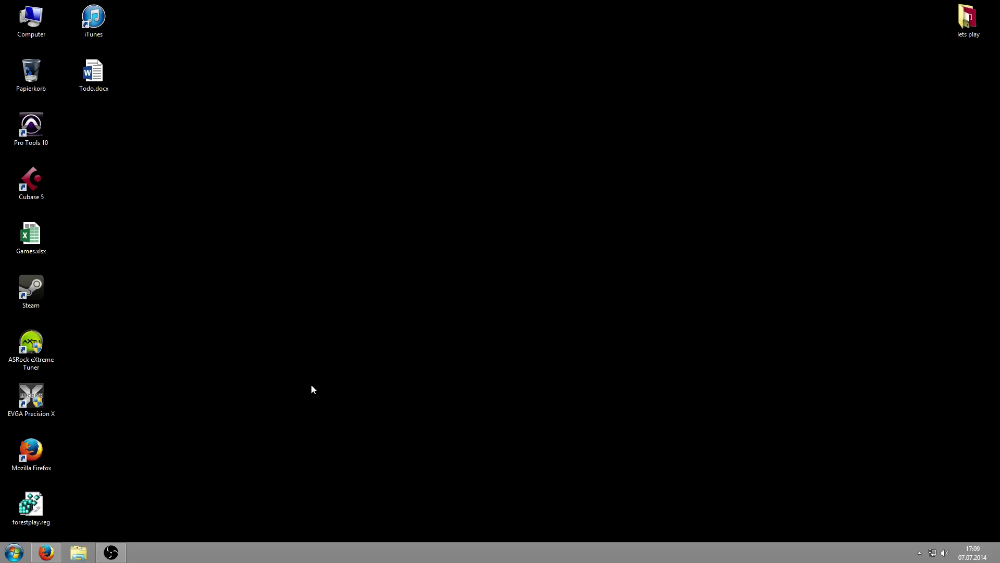
Restore the Firefox window showing the no-ip.com Dynamic DNS home page
left_click(56, 548)
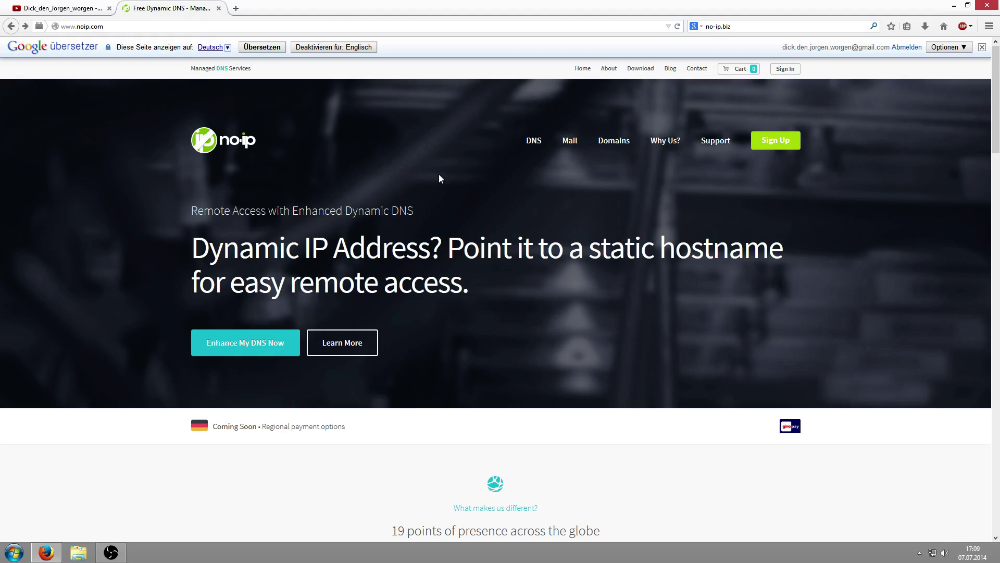
Open the sign-up form and enter username letsplaytest and the account e-mail address
left_click(768, 142)
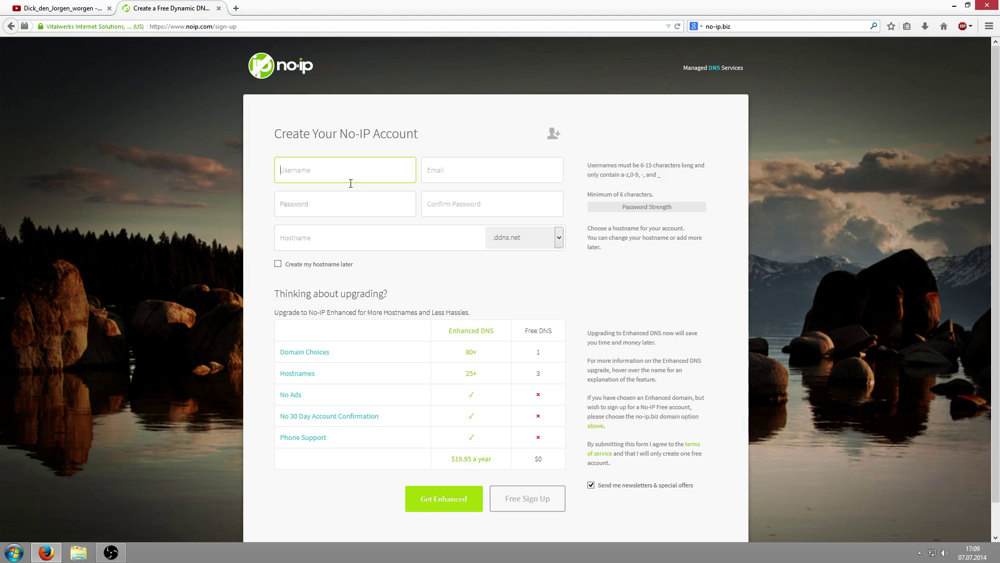
left_click(354, 193)
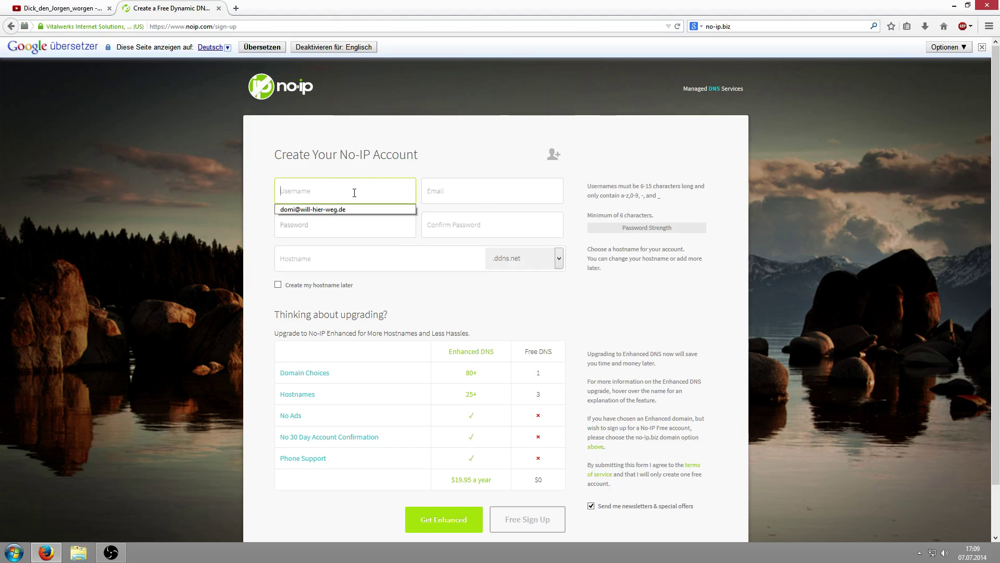
type("lets")
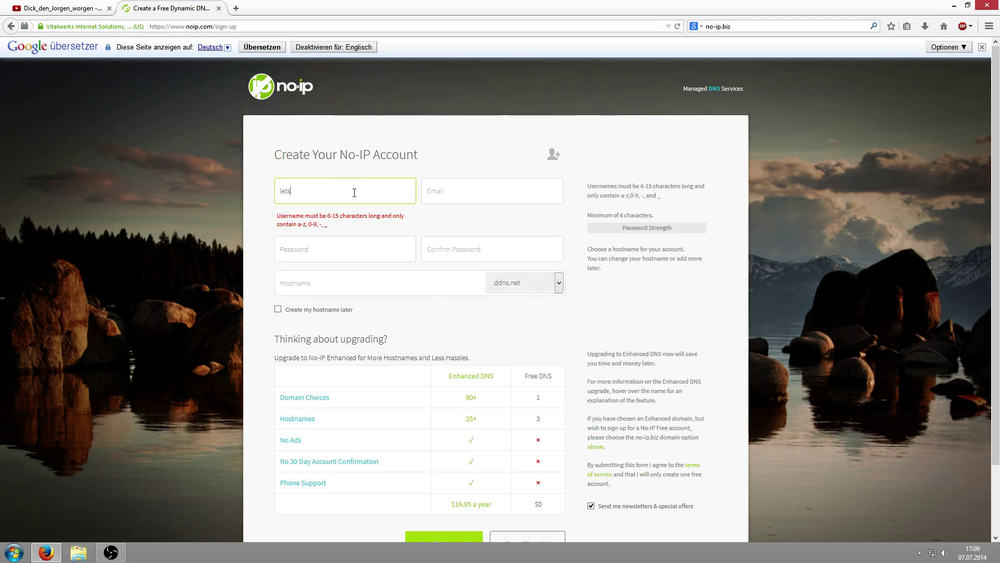
type("playtest")
key("Tab")
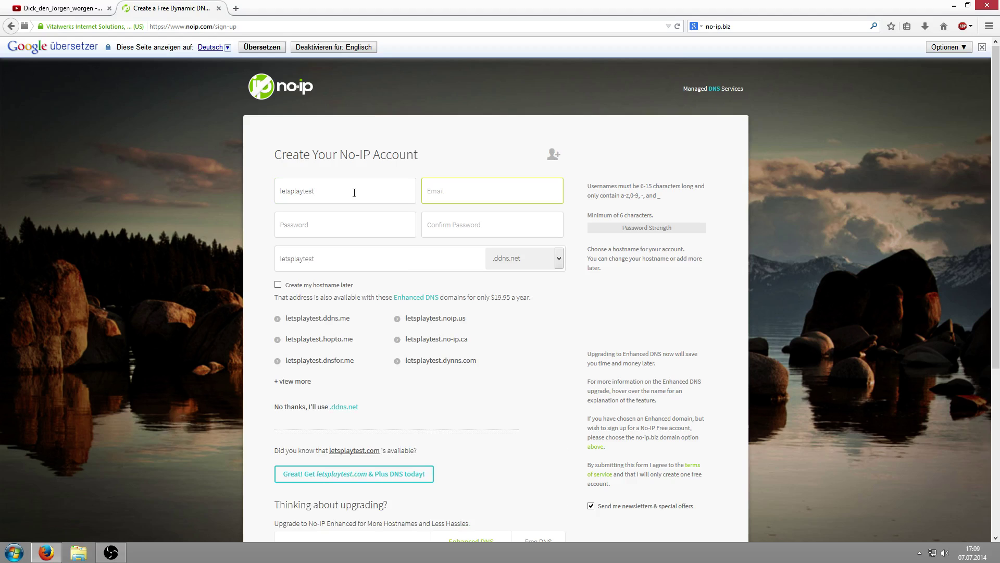
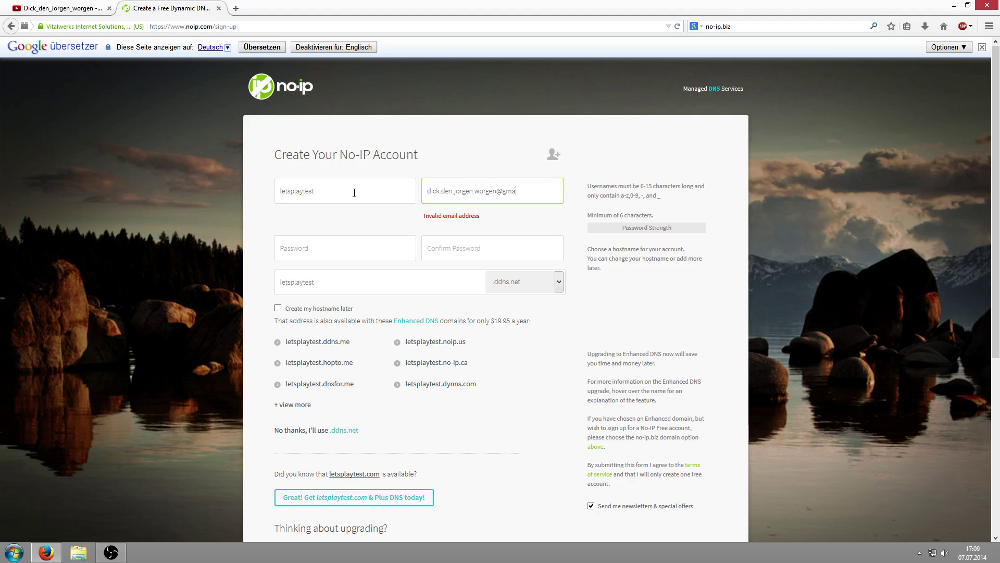
key("Tab")
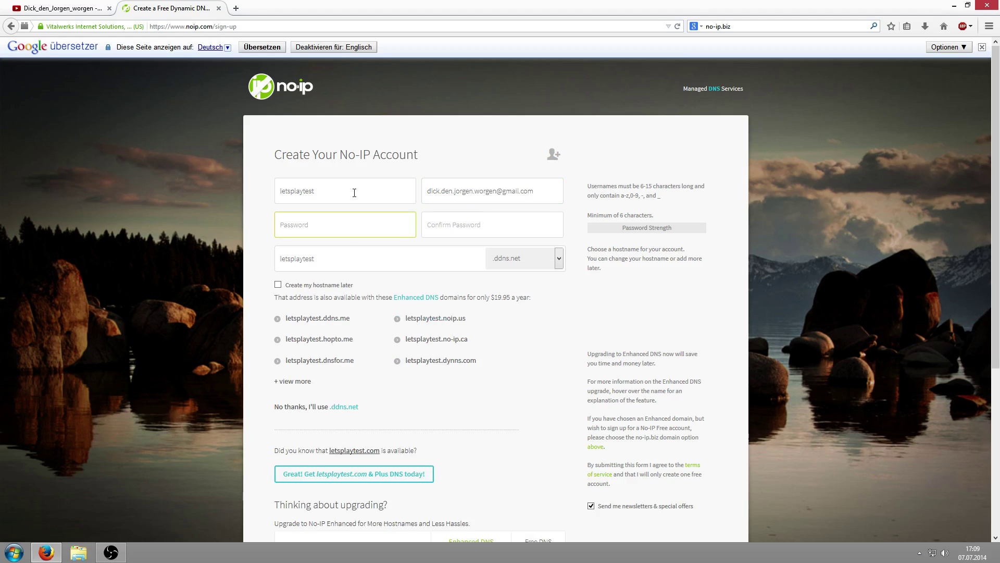
Set and confirm the account password, keep the ddns.net hostname, and submit Free Sign Up
type("•••••••")
key("ctrl+a")
type("•••••••••••")
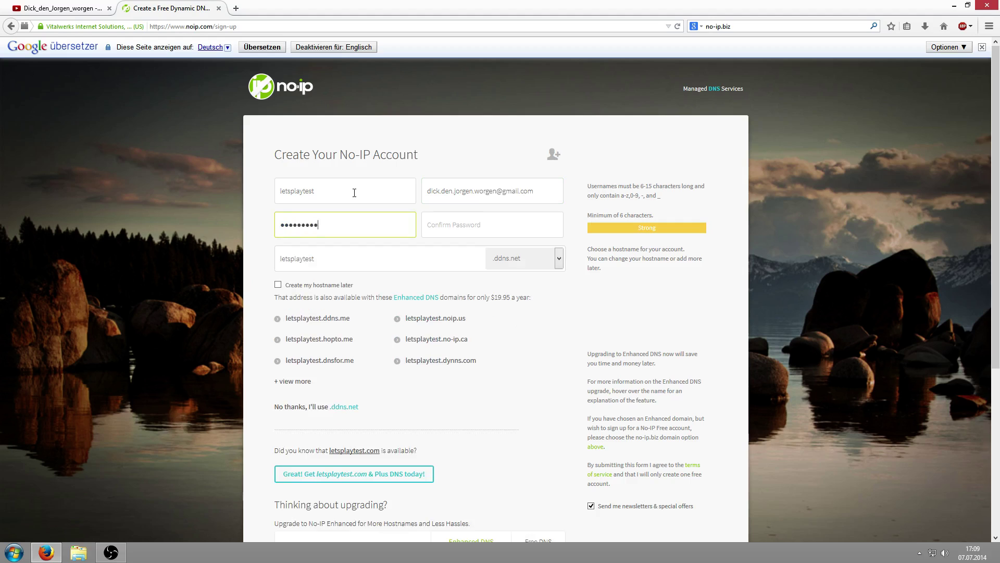
key("Tab")
type("••••••••••")
key("Tab")
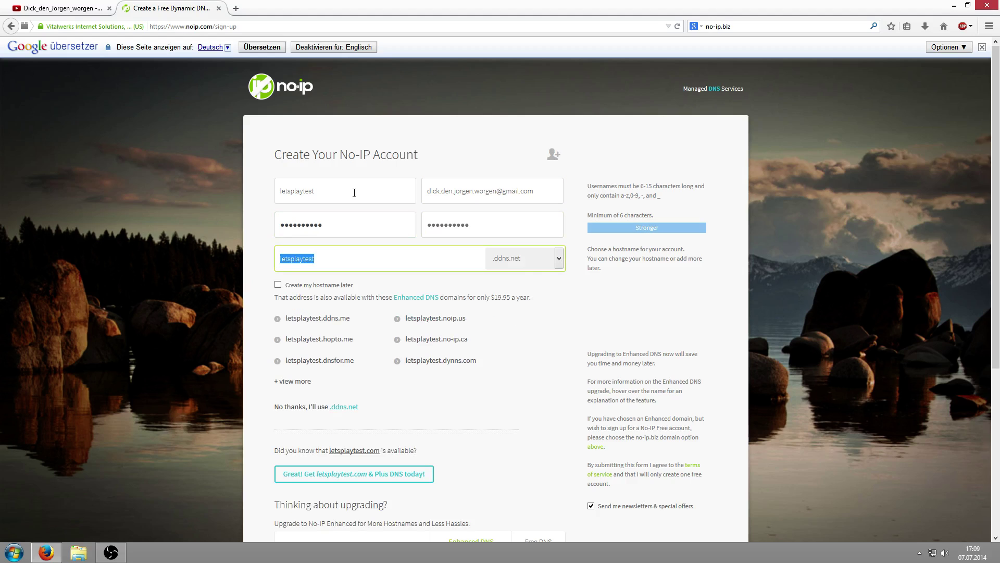
left_click(359, 255)
scroll(513, 364, "down", 4)
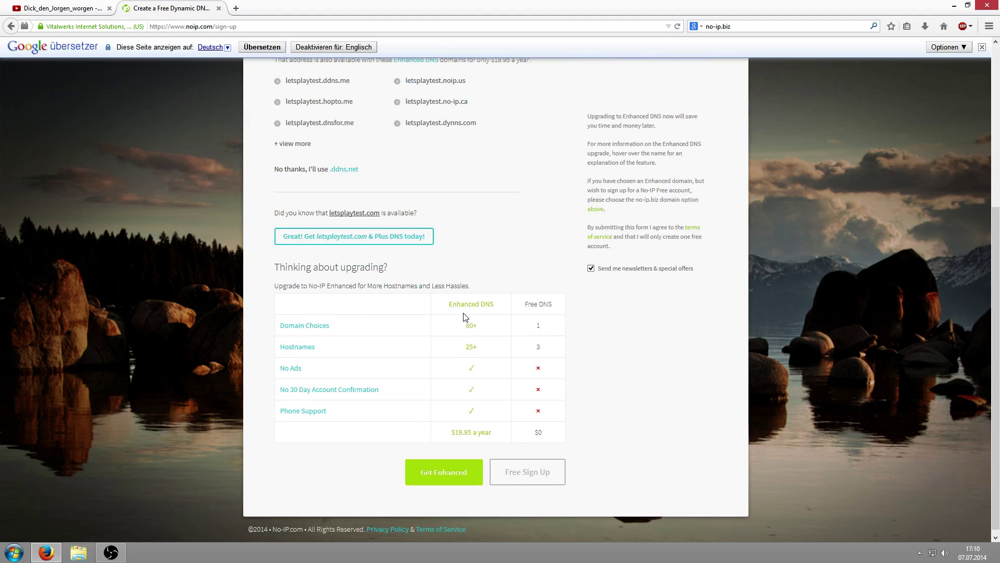
scroll(437, 418, "up", 3)
scroll(529, 469, "down", 3)
left_click(539, 475)
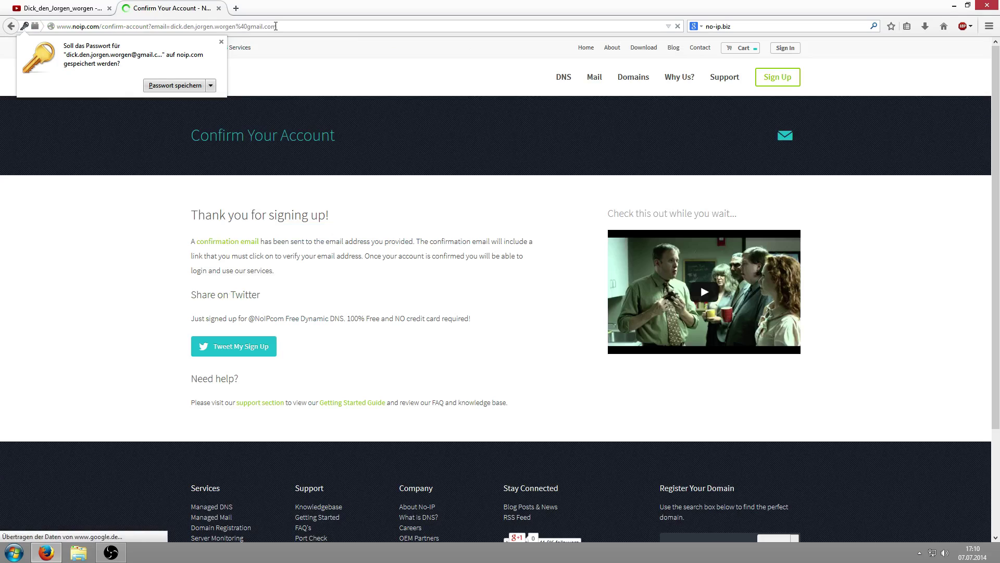
Dismiss the password-save prompt and load gmail.com in a new tab
left_click(222, 42)
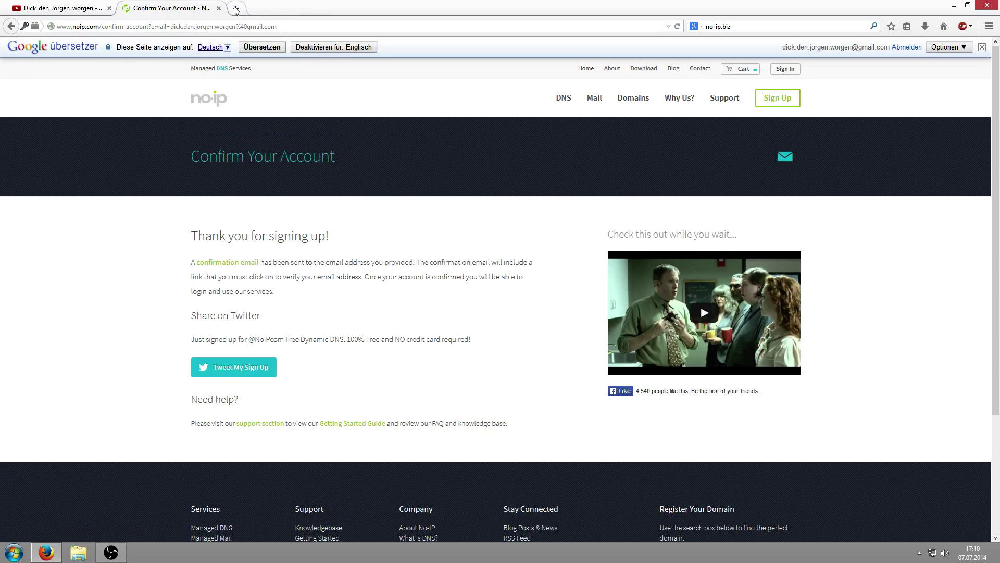
left_click(235, 8)
type("gmail.")
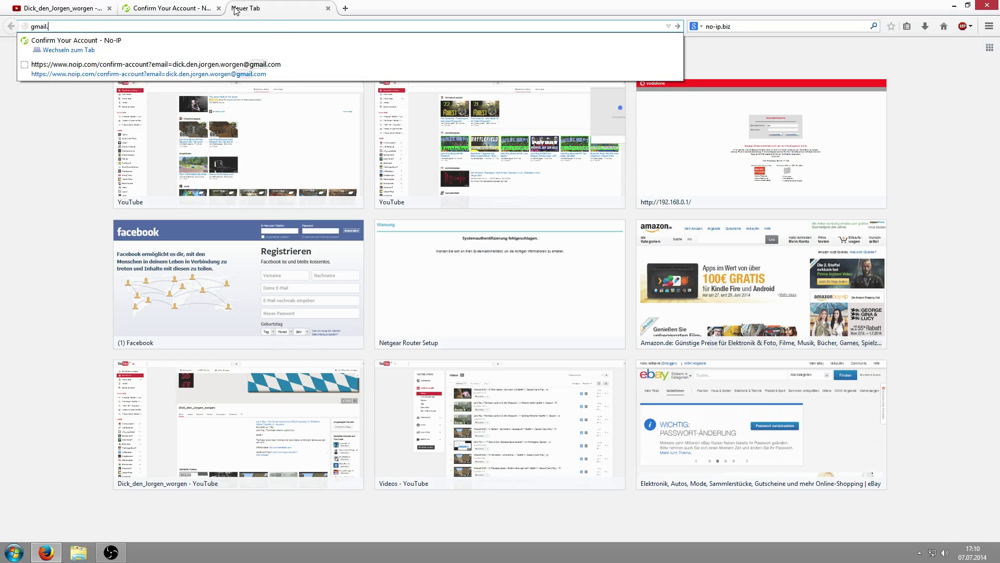
type("com")
key("Return")
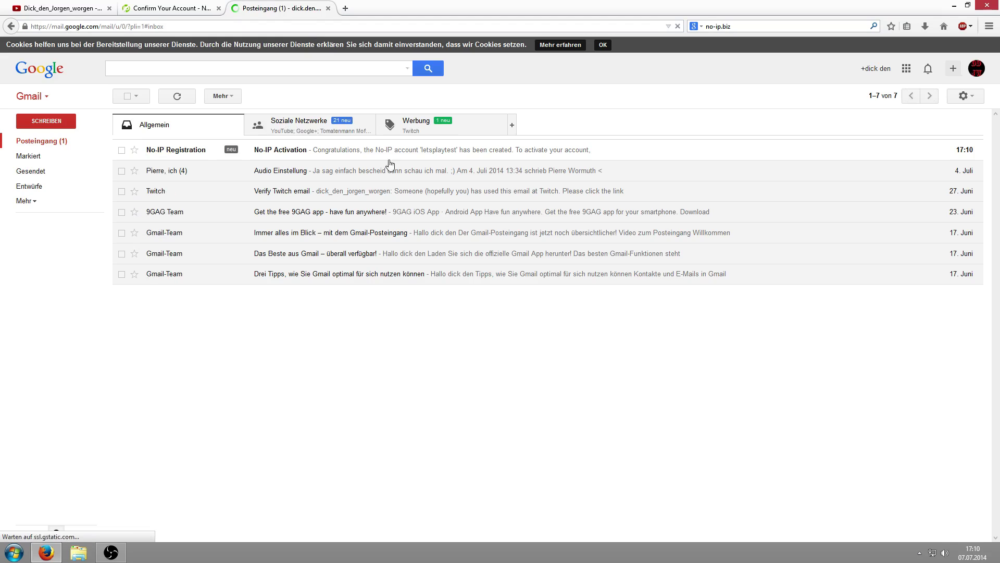
Open the No-IP Activation email in Gmail and follow its activation link
left_click(330, 150)
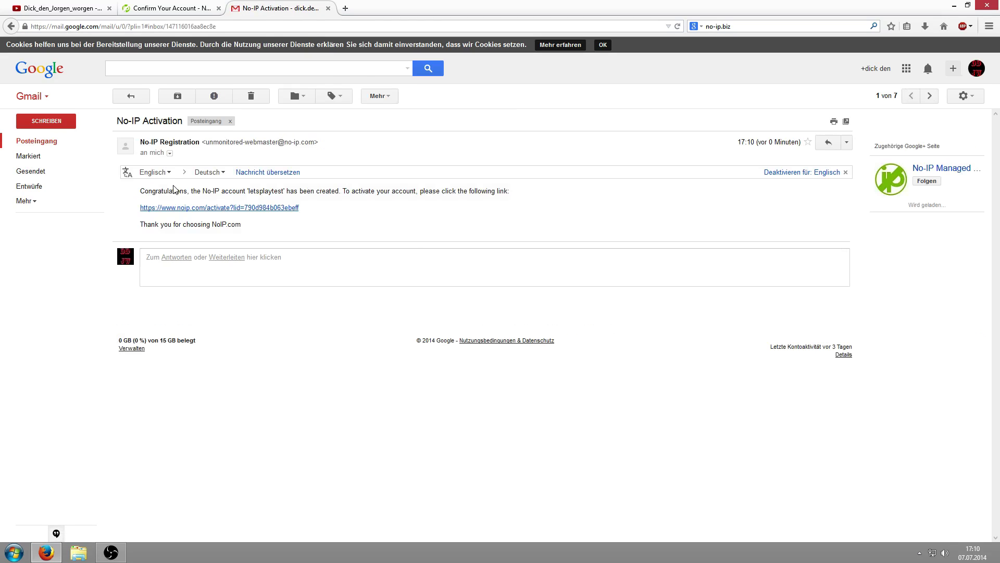
left_click_drag(158, 189, 509, 191)
left_click(293, 232)
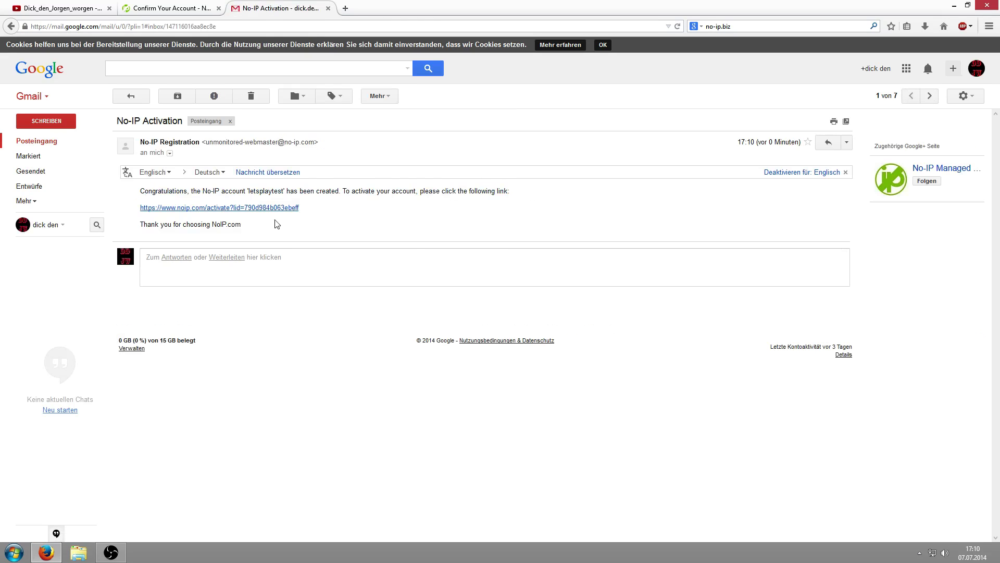
left_click(265, 207)
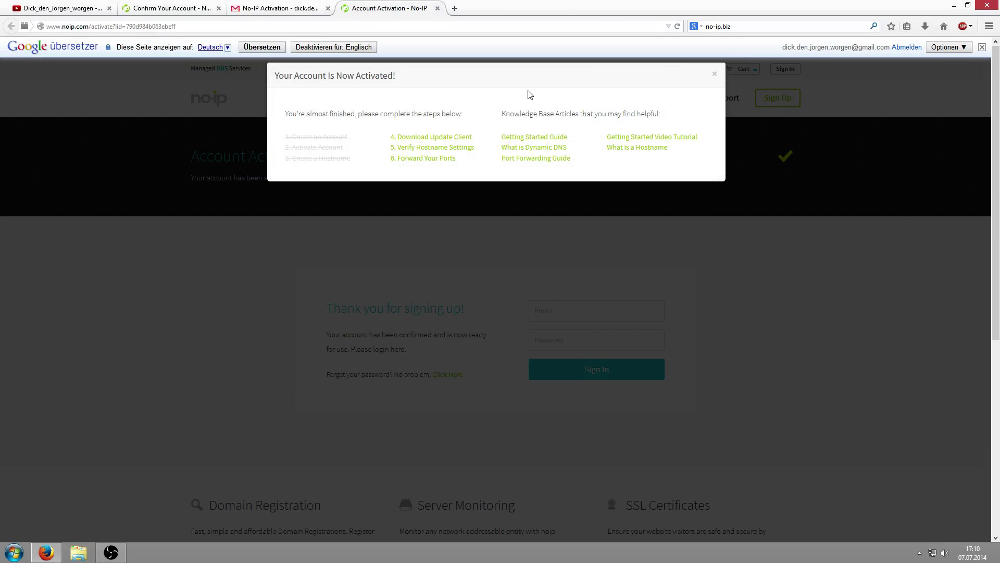
Download the Windows DUC installer DUCSetup_v4_1_0.exe from the No-IP site
left_click(716, 75)
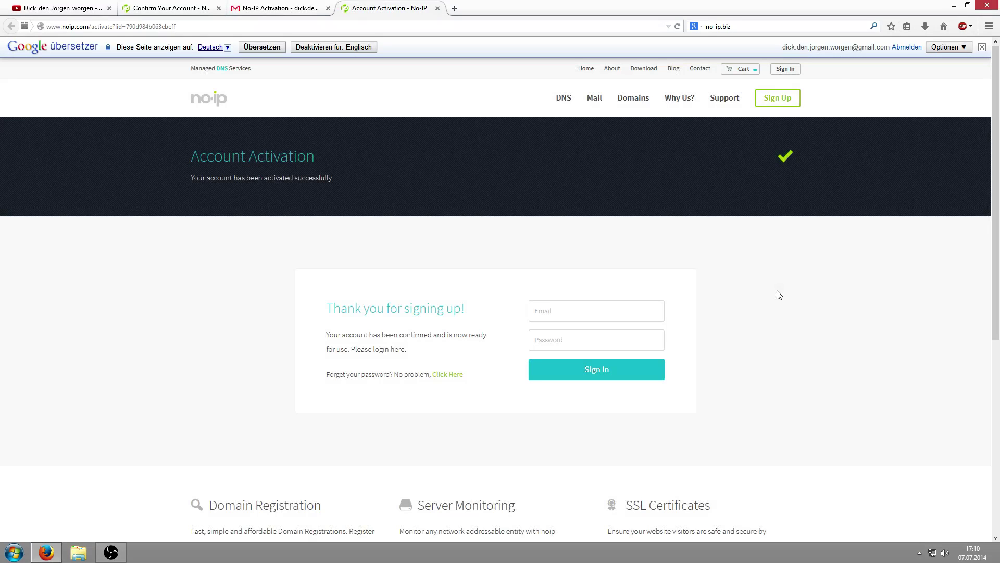
left_click(645, 73)
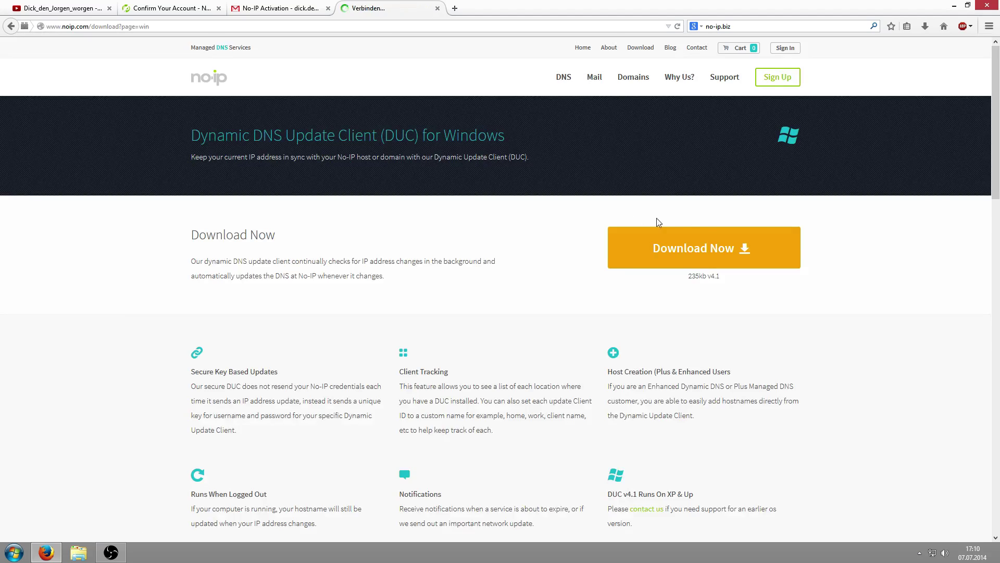
left_click(713, 270)
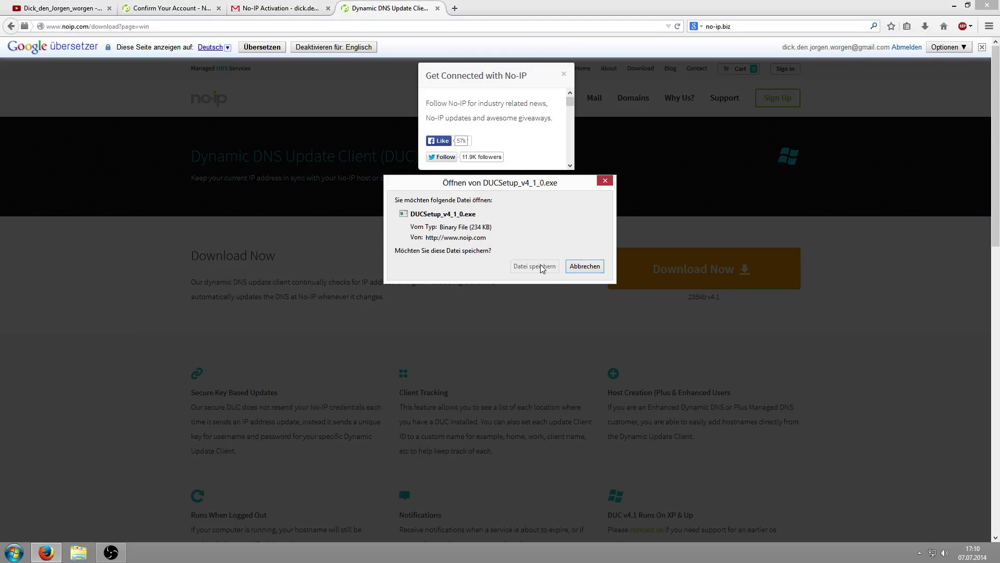
left_click(542, 266)
left_click(563, 74)
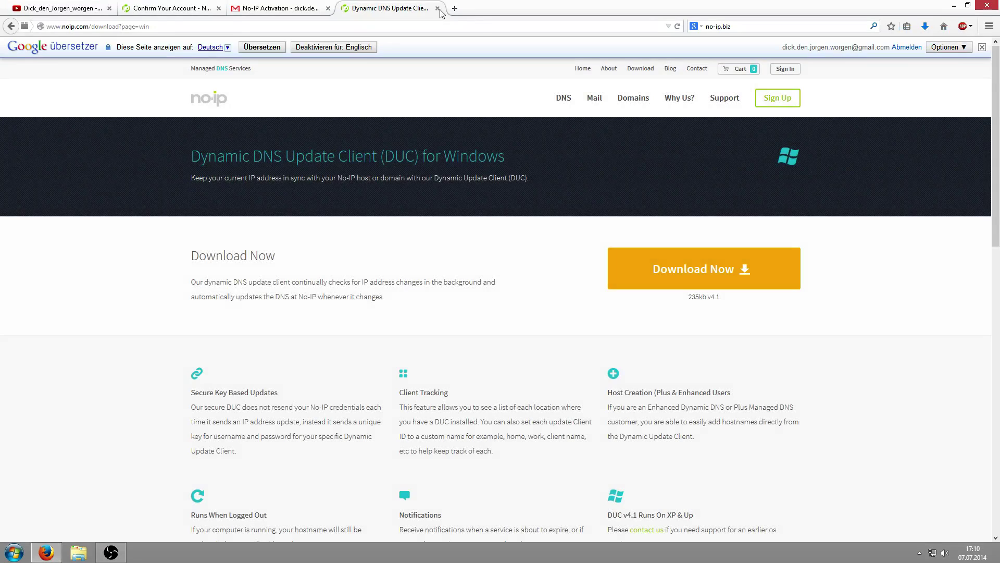
left_click(438, 8)
Run the installer, accept the licence, install to the default folder, and launch DUC
left_click(925, 26)
left_click(783, 62)
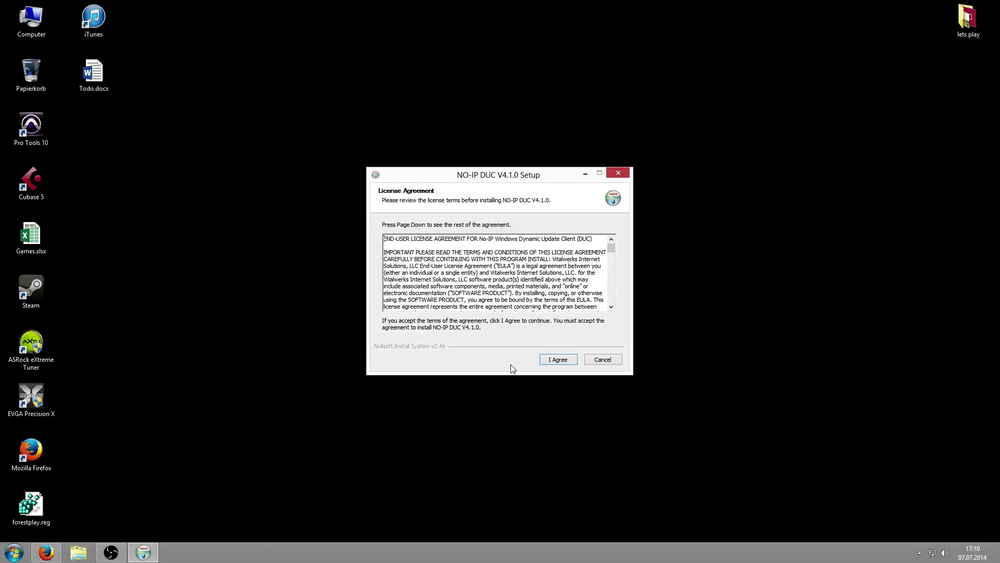
left_click(552, 360)
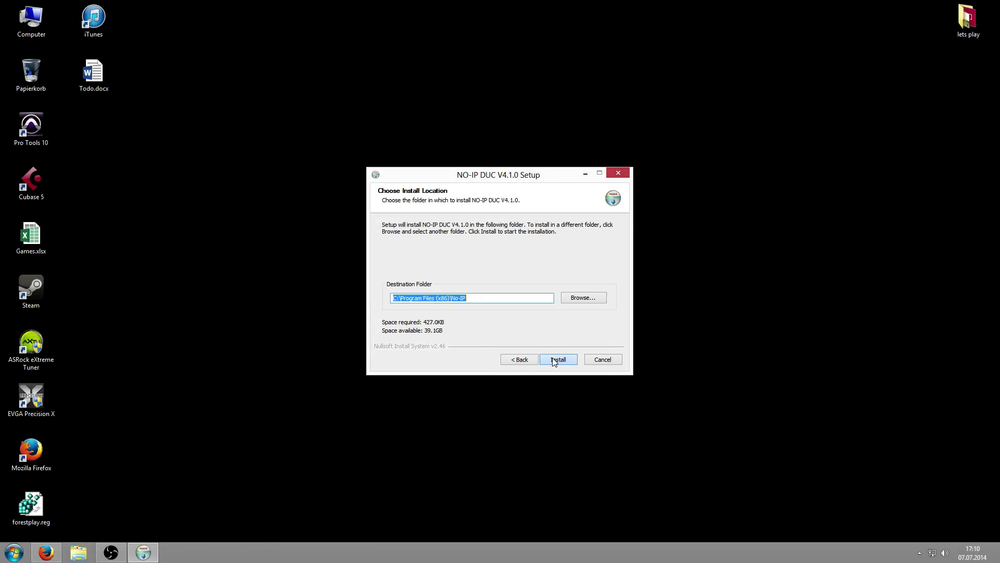
left_click(553, 361)
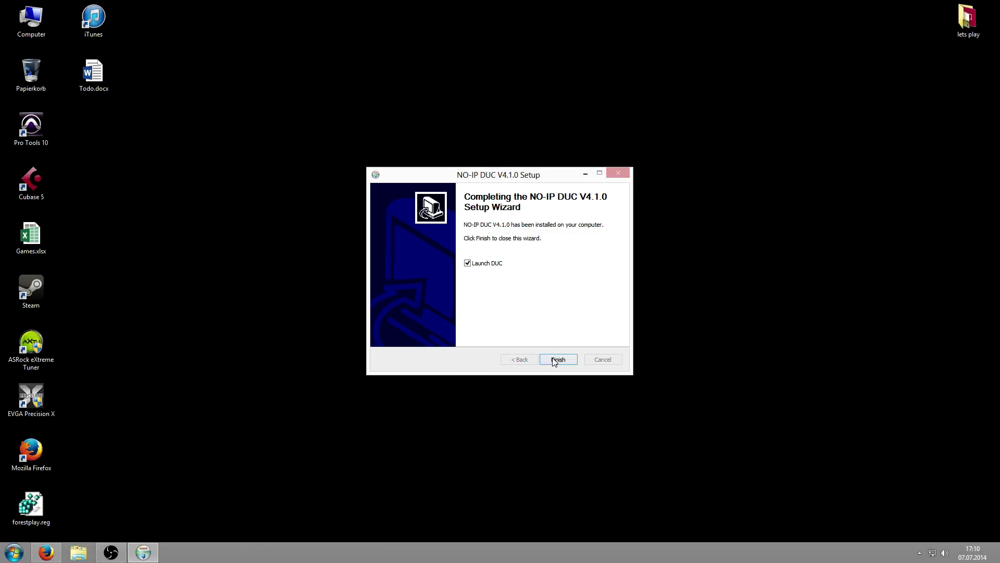
left_click(555, 361)
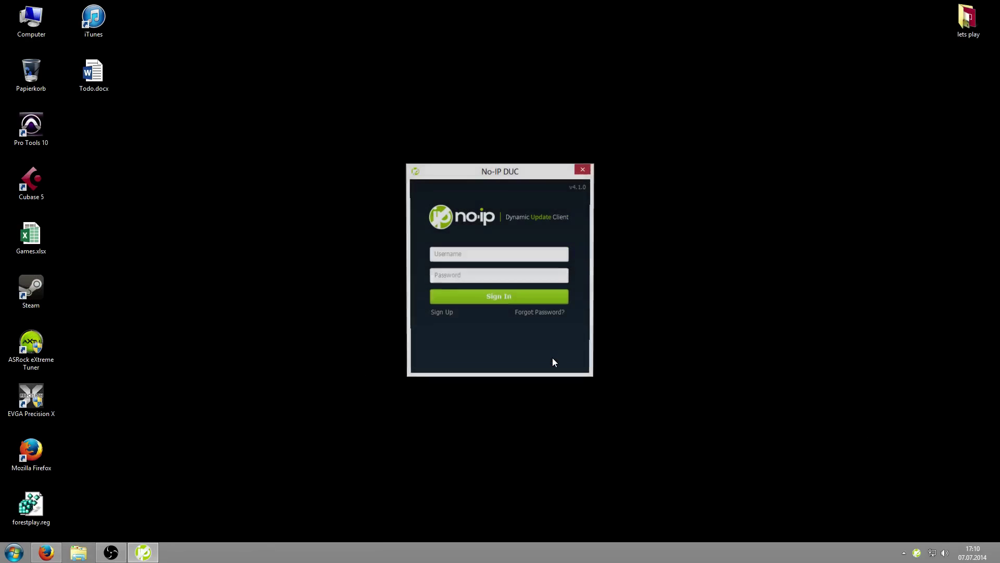
Sign in to the DUC client with the account e-mail and password
left_click(476, 258)
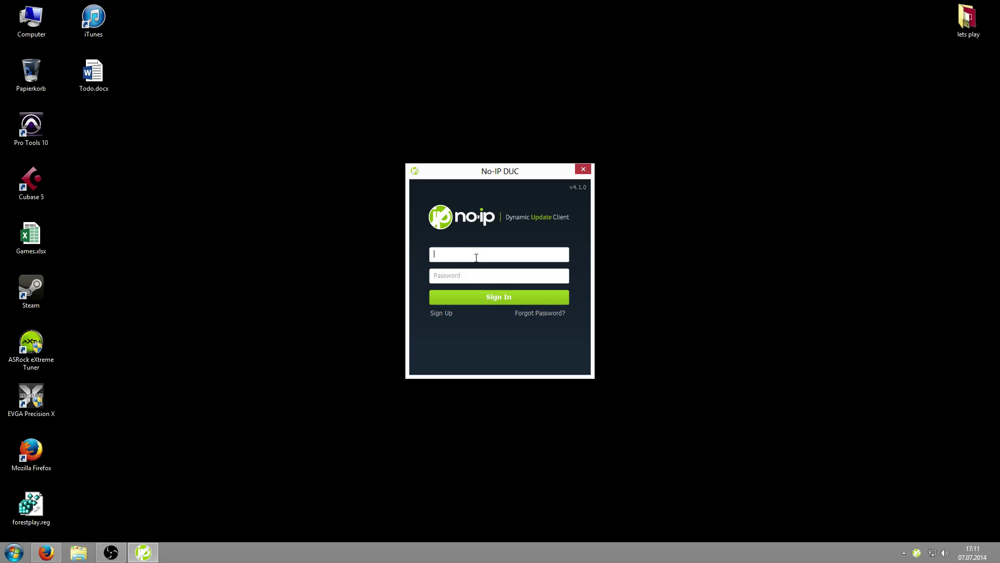
key("Tab")
type("••••••••••")
key("Return")
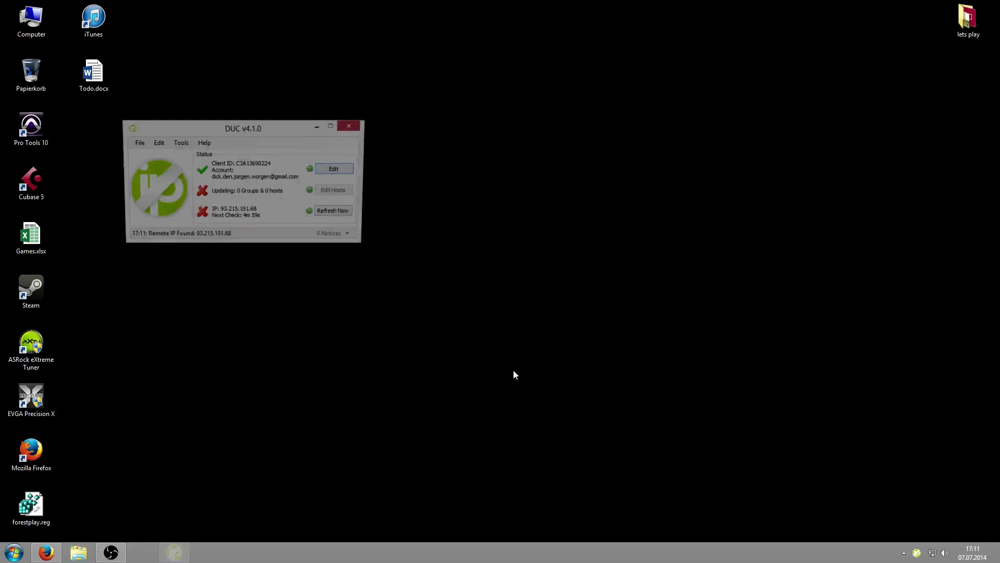
Tick letsplaytest.ddns.net in the Edit Hosts list and save it for updating
left_click_drag(250, 129, 468, 129)
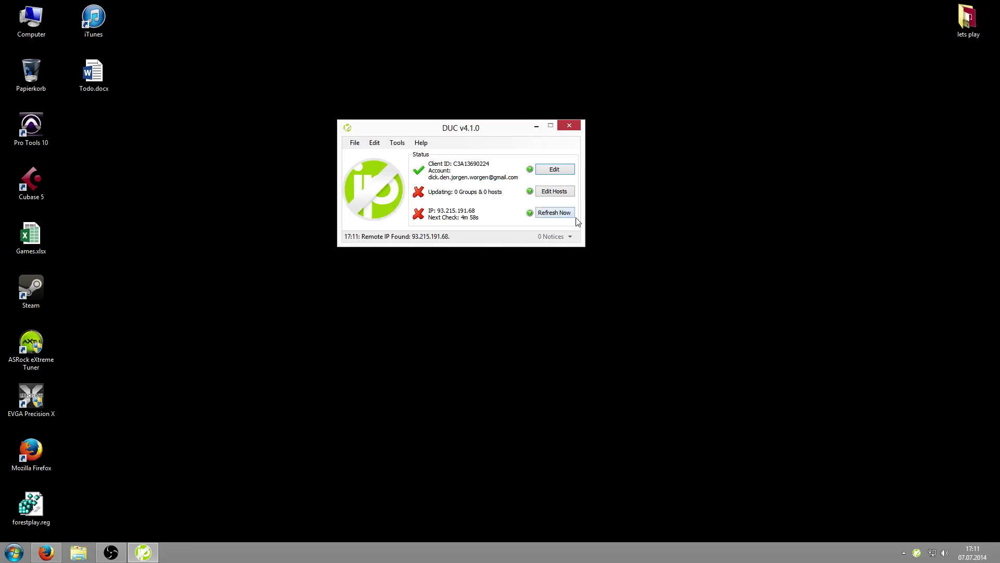
left_click(554, 192)
left_click_drag(452, 61, 735, 61)
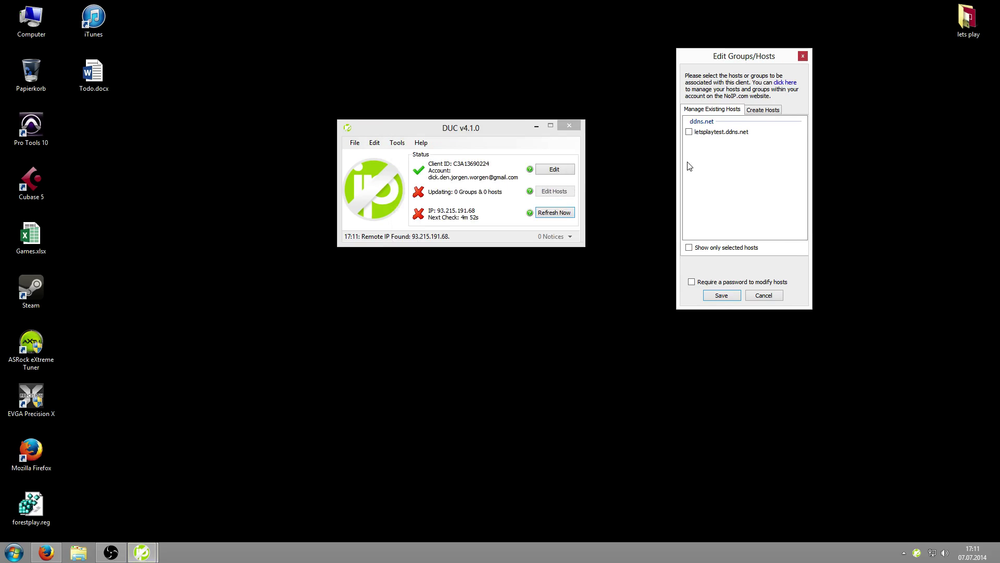
left_click(689, 134)
left_click(728, 296)
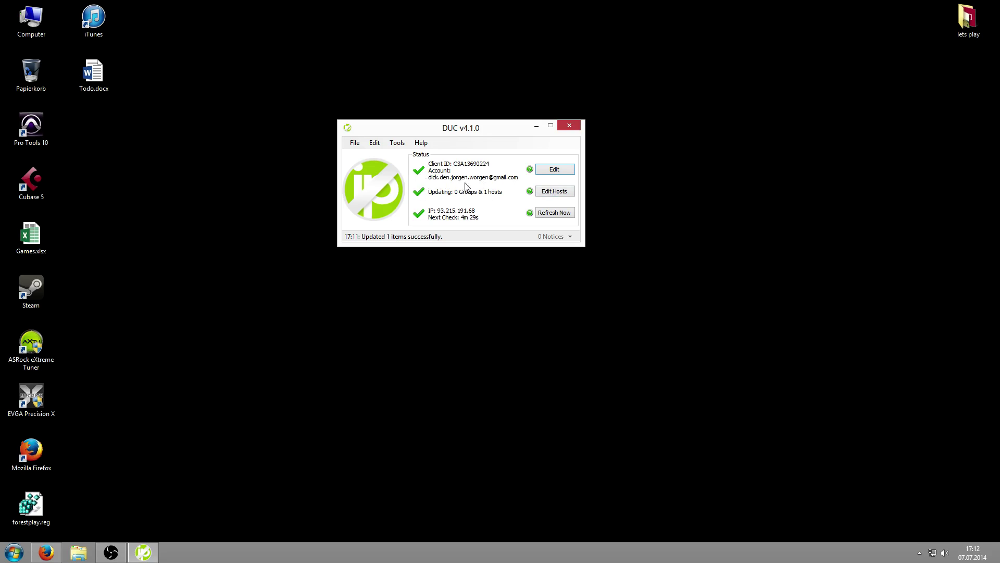
Reopen the host list and move it aside to verify letsplaytest.ddns.net is ticked
left_click(556, 192)
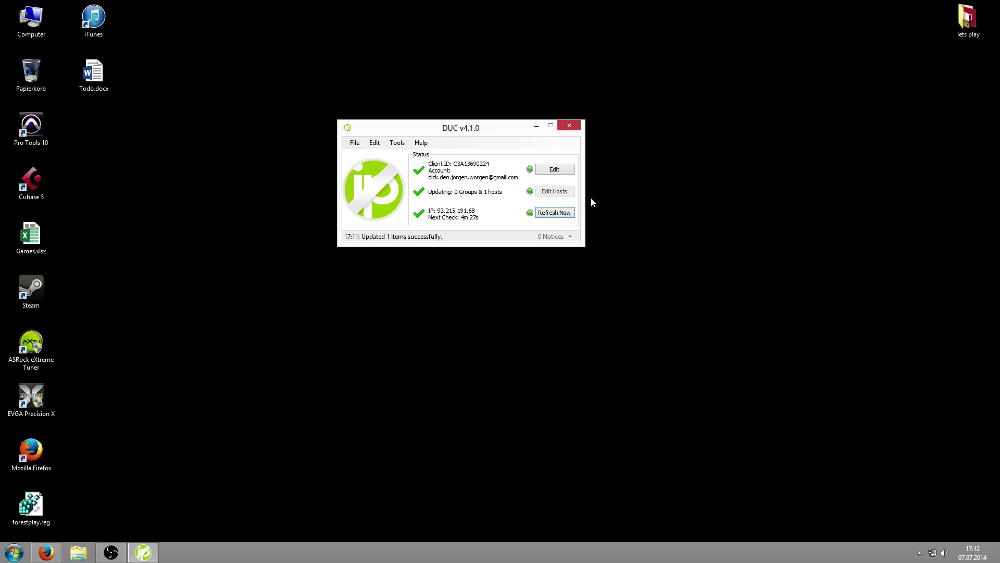
left_click_drag(442, 60, 684, 57)
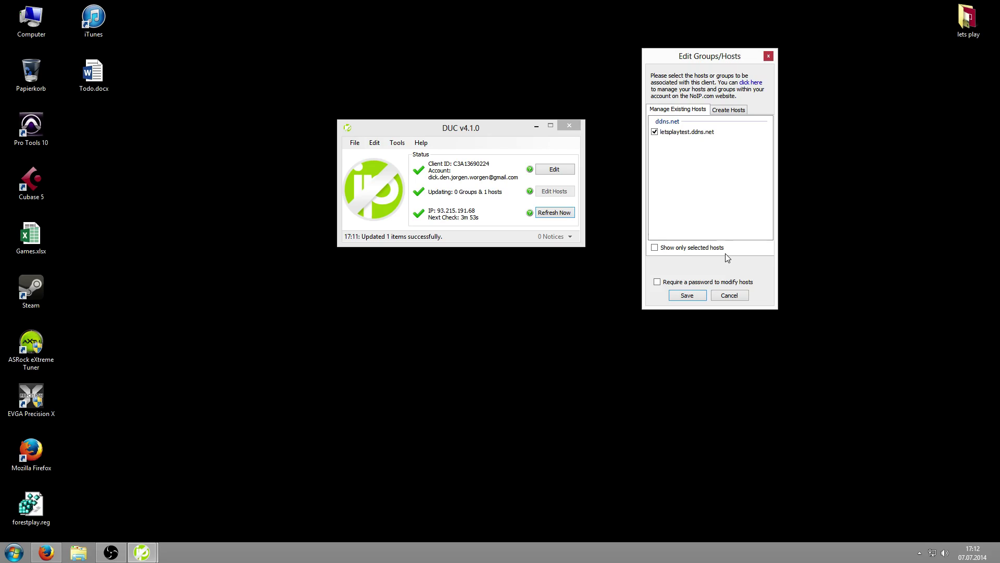
Save the host list, then view the DUC Preferences and close them unchanged
left_click(697, 294)
left_click(375, 142)
mouse_move(410, 142)
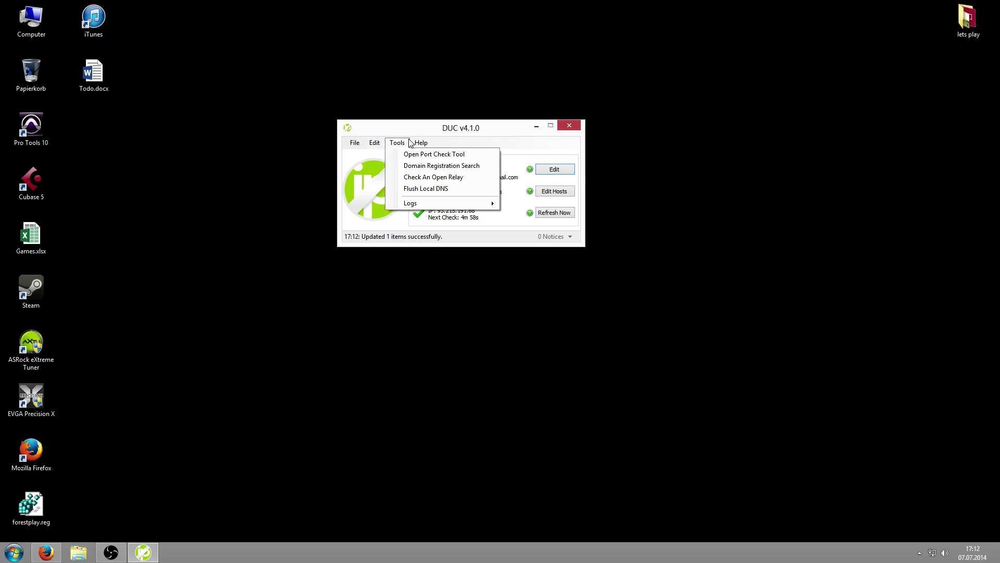
left_click(371, 154)
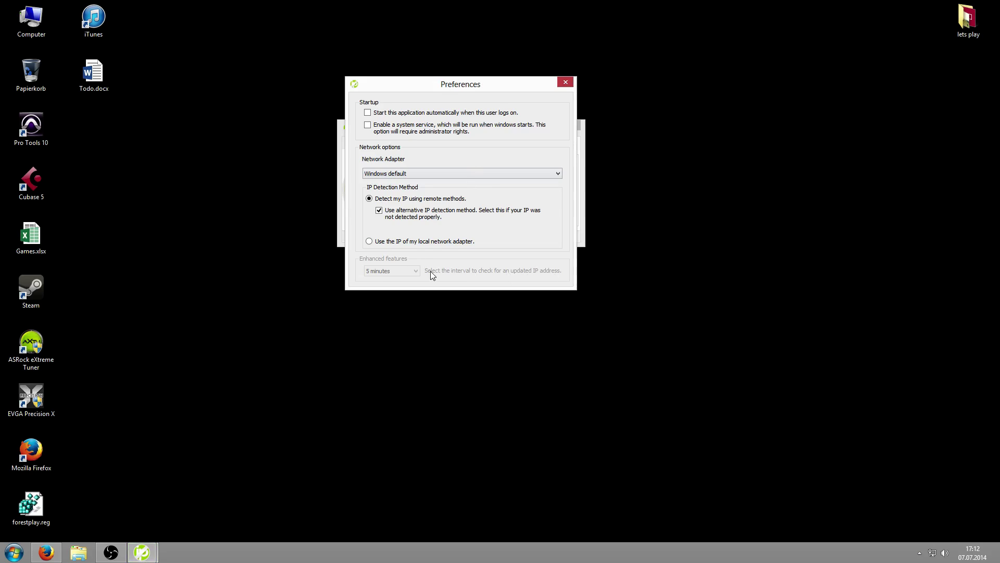
left_click(567, 81)
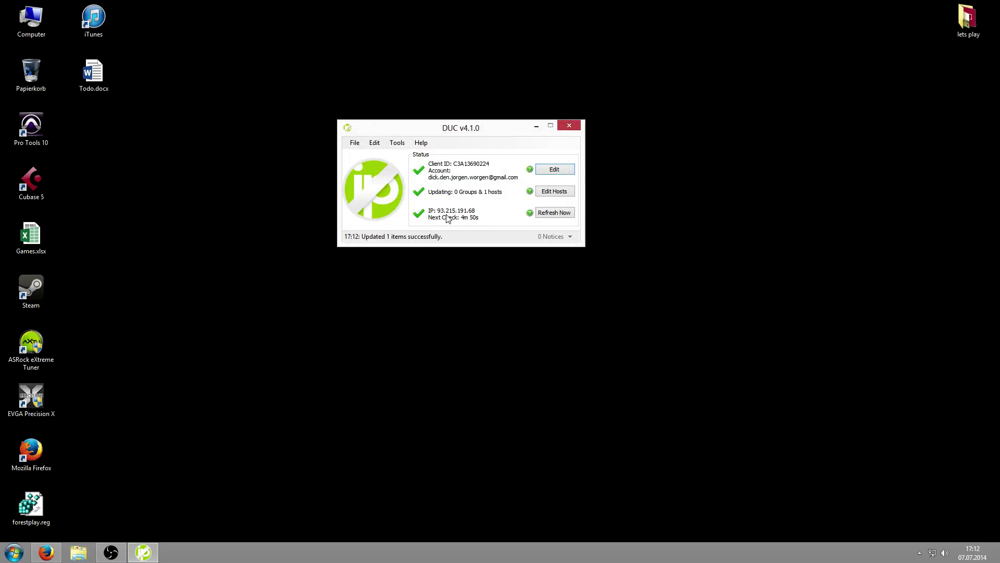